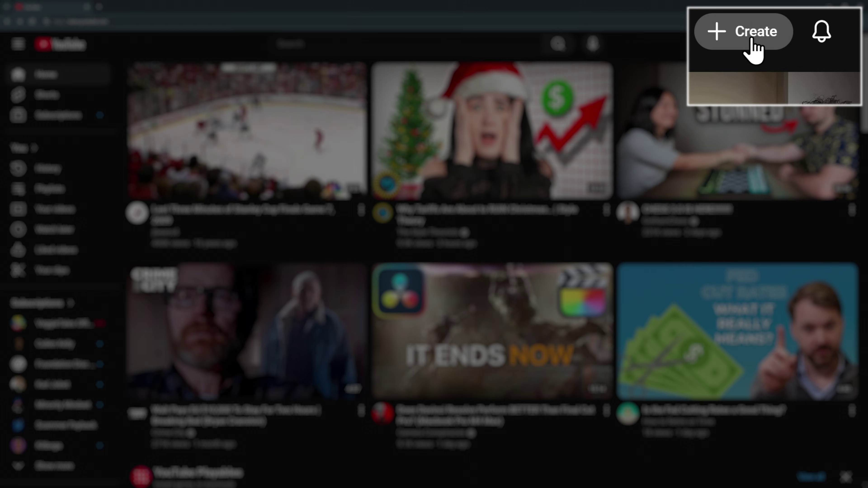
# Start a new video upload from the Create menu's Upload video option
pyautogui.click(773, 48)
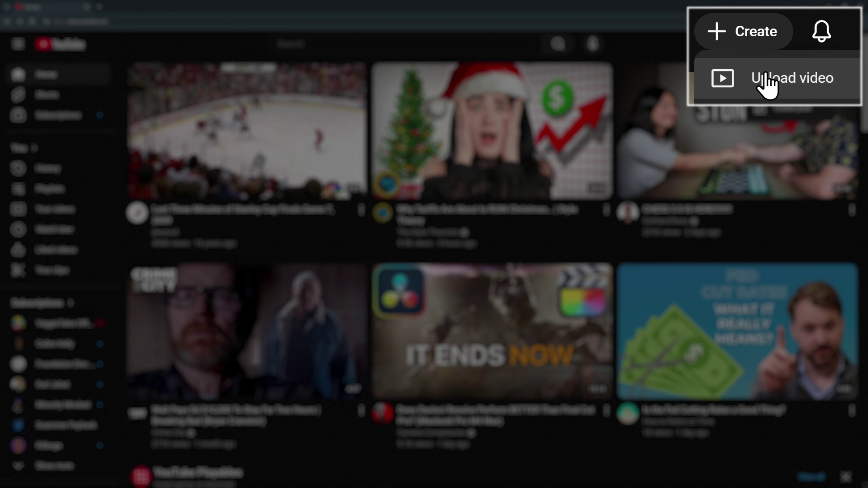
pyautogui.click(783, 70)
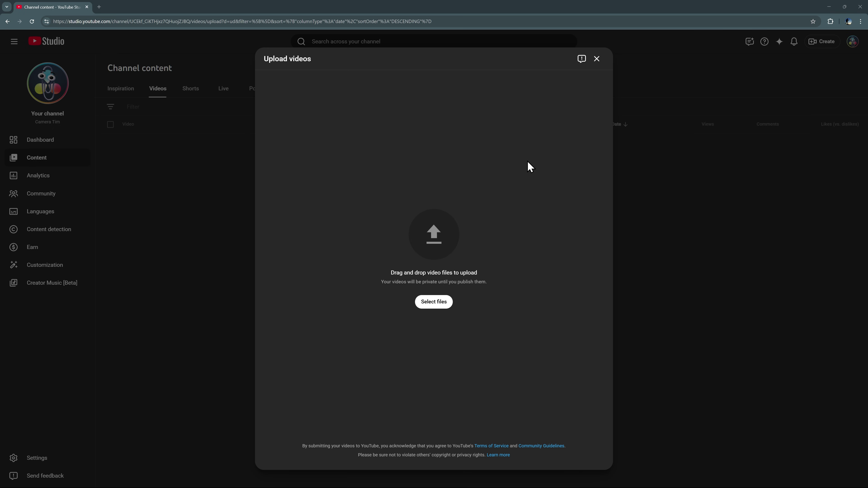
# Upload Density_Shader.mp4 from the exports folder into the upload area
pyautogui.hotkey('alt', 'Tab')
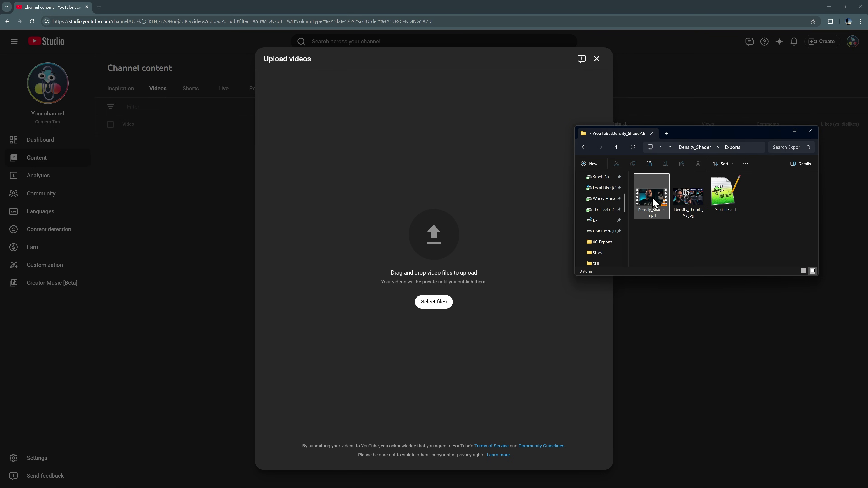
pyautogui.moveTo(653, 197); pyautogui.dragTo(447, 221)
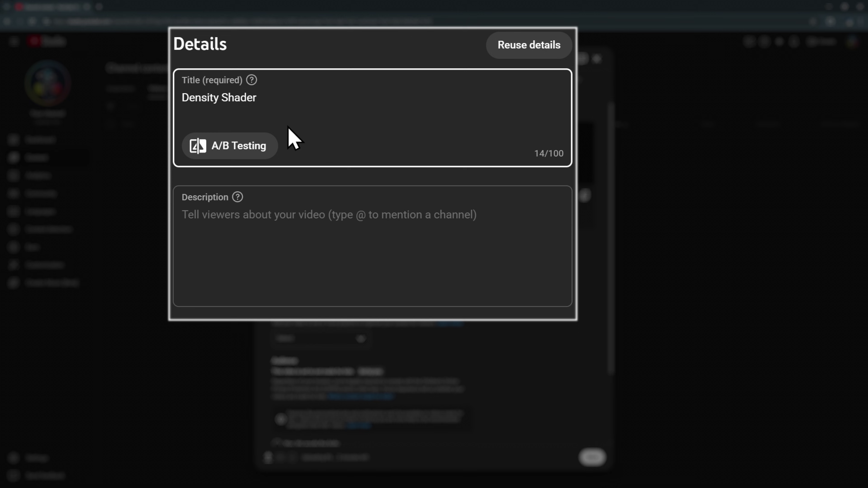
# Retitle the video 'How to Color Grade in OBS Like a Pro' and paste the shader description
pyautogui.moveTo(281, 97); pyautogui.dragTo(180, 97)
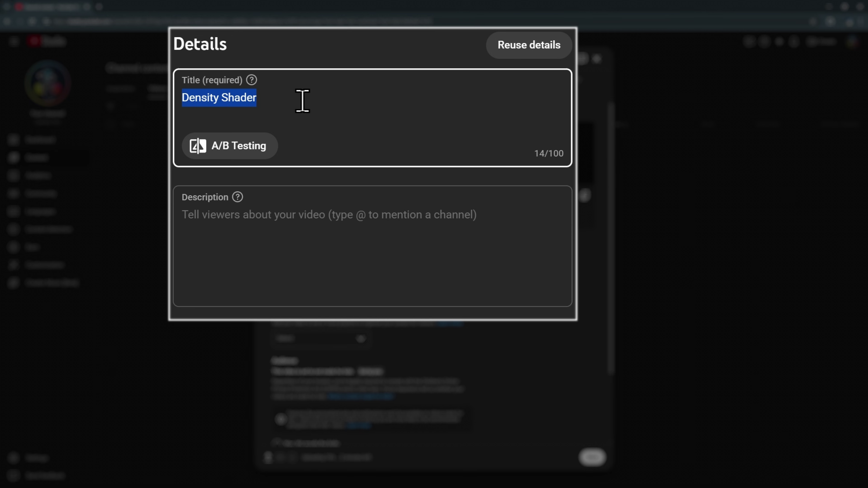
pyautogui.write('How to Color Grade in OBS Like a Pro')
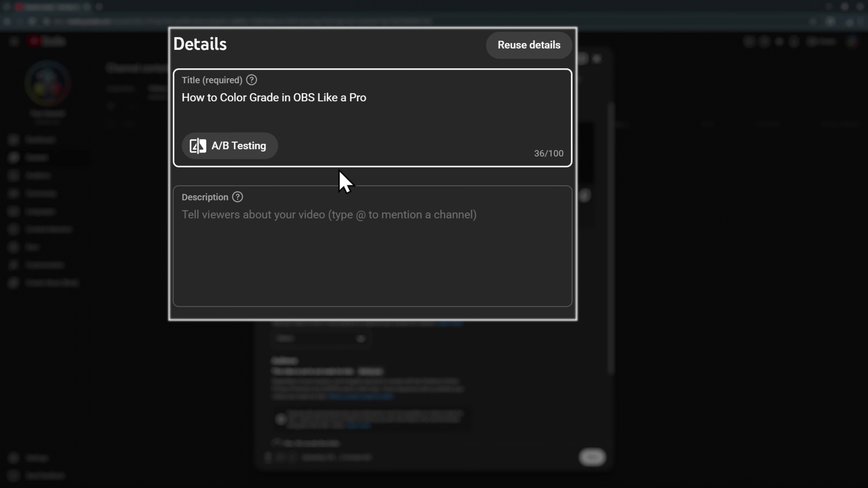
pyautogui.click(299, 217)
pyautogui.write("This simple yet powerful professional color grading tool allows you to achieve looks that weren't normally possible with native OBS effects.  This shader was built with the idea of being able to be very flexible without causing significant breakage in your image.  Use it on your webcam, games, or whatever you want to add special color adjustments to!")
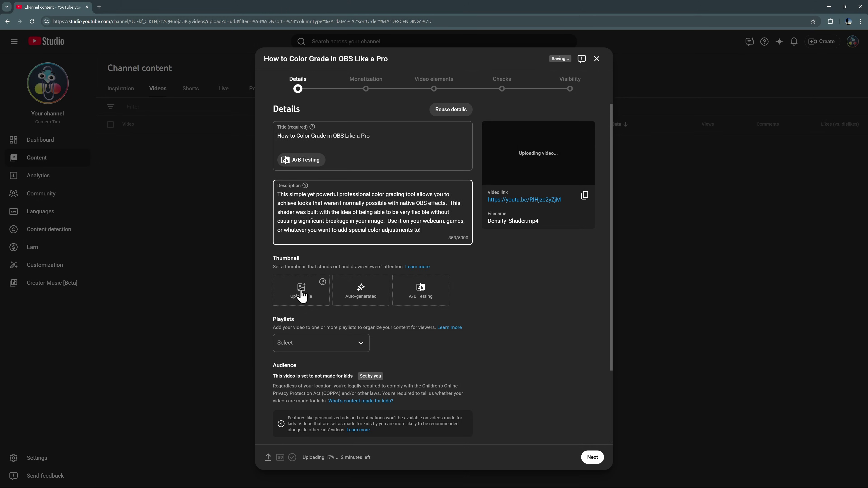
pyautogui.hotkey('alt', 'Tab')
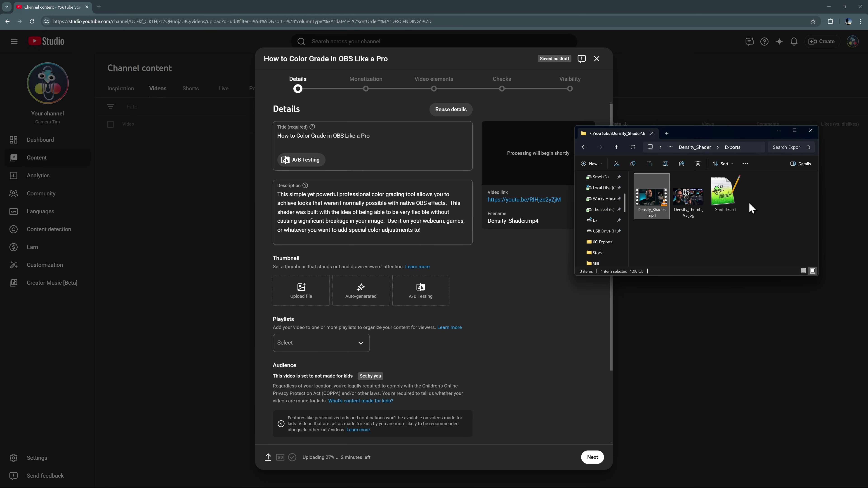
# Set Density_Thumb_V3.jpg as the video's custom thumbnail
pyautogui.moveTo(688, 197); pyautogui.dragTo(301, 293)
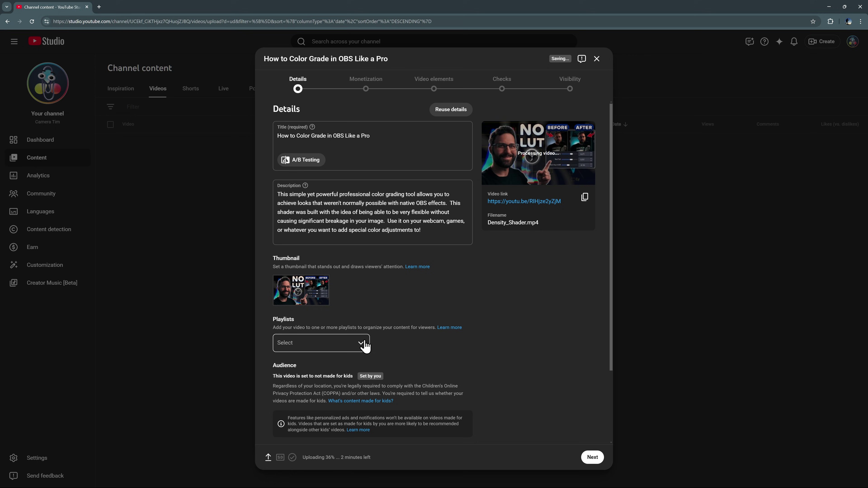
# Expand the extra details and answer No to the Altered content question
pyautogui.scroll(-3, 611, 286)
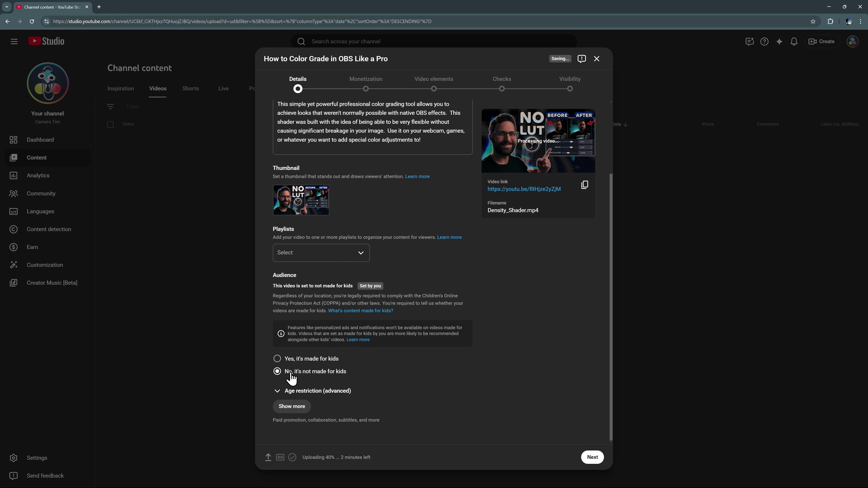
pyautogui.click(290, 406)
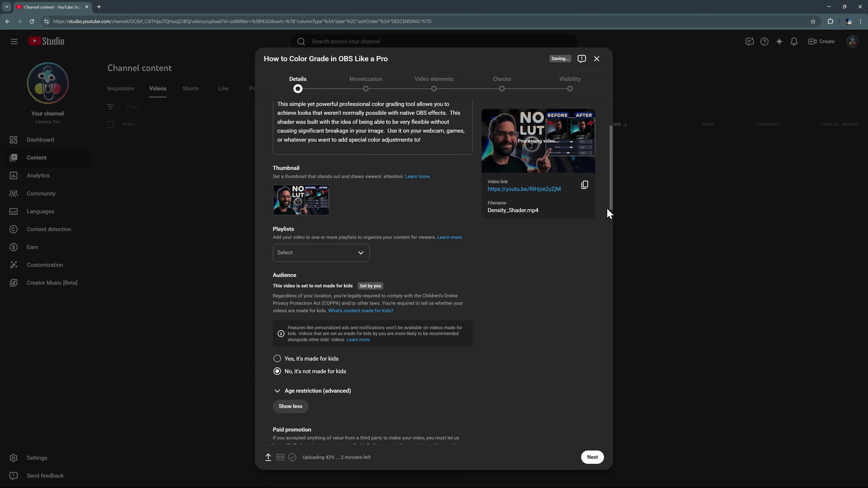
pyautogui.moveTo(611, 209); pyautogui.dragTo(598, 273)
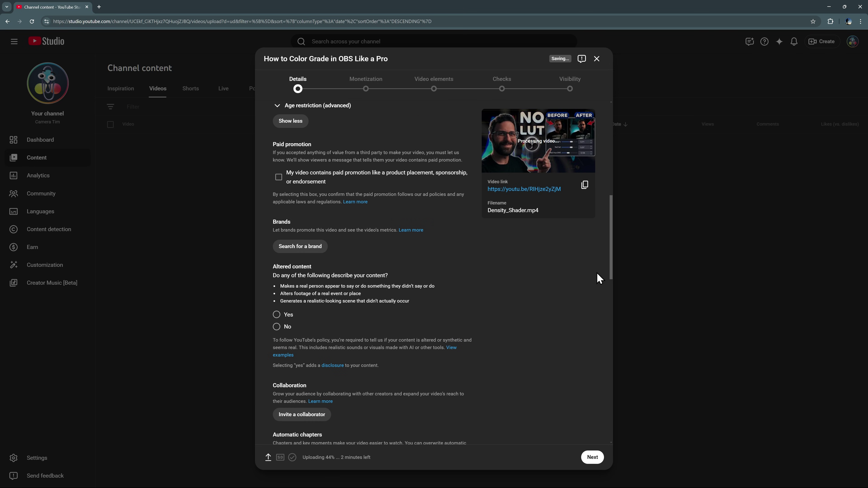
pyautogui.scroll(-2, 597, 273)
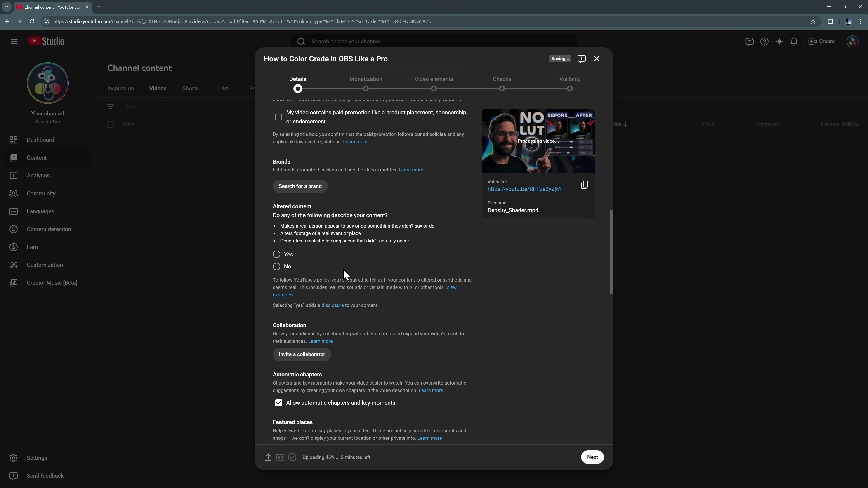
pyautogui.click(279, 268)
pyautogui.moveTo(612, 242); pyautogui.dragTo(600, 323)
# Add the tags 'Color Correction' and 'Colour' to the video
pyautogui.click(246, 233)
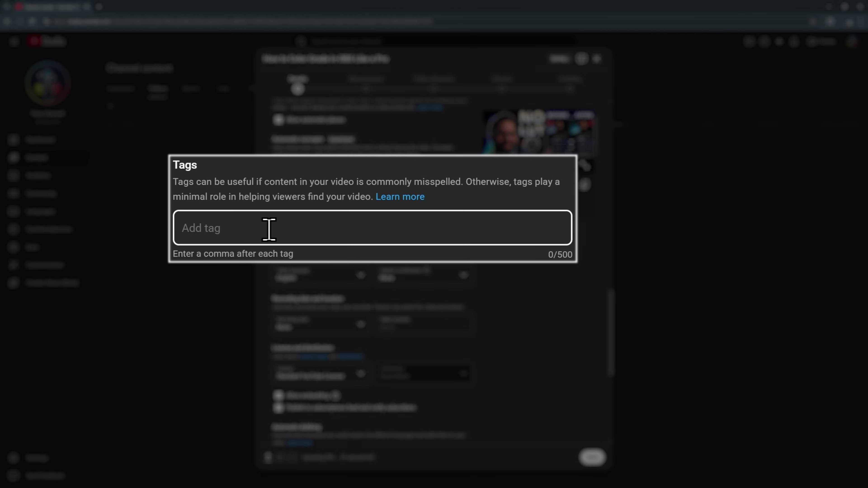
pyautogui.write('Color C')
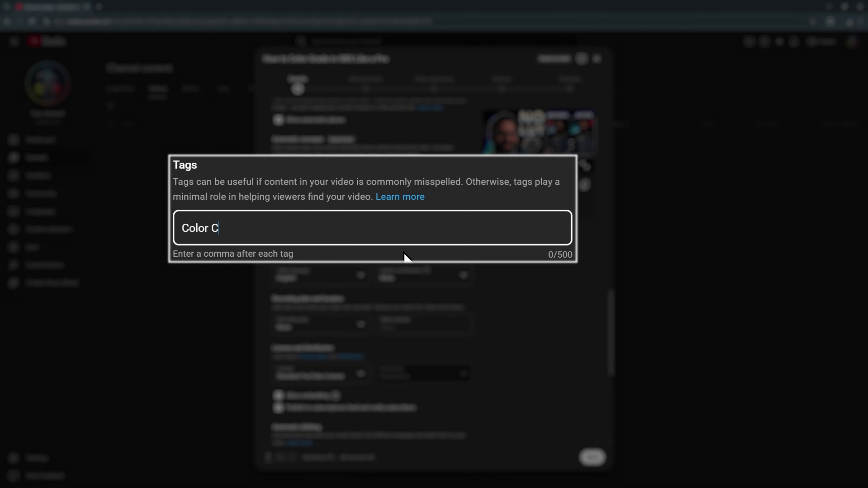
pyautogui.write('orrection,Colour')
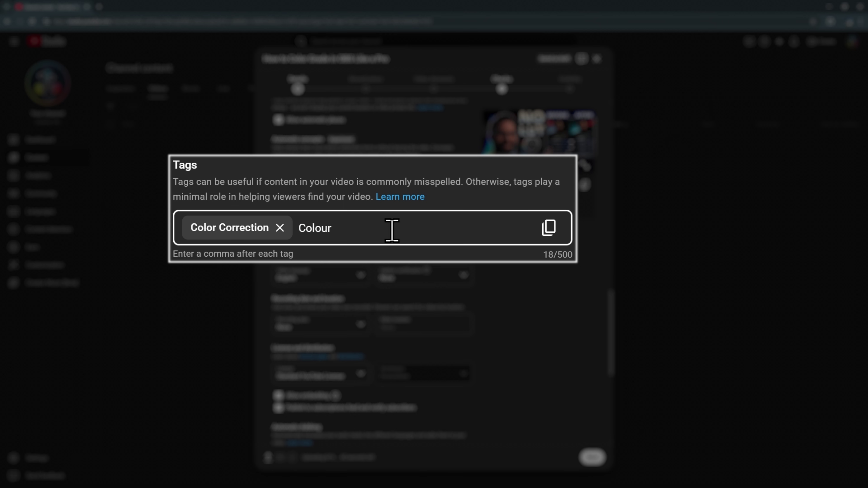
pyautogui.write(',')
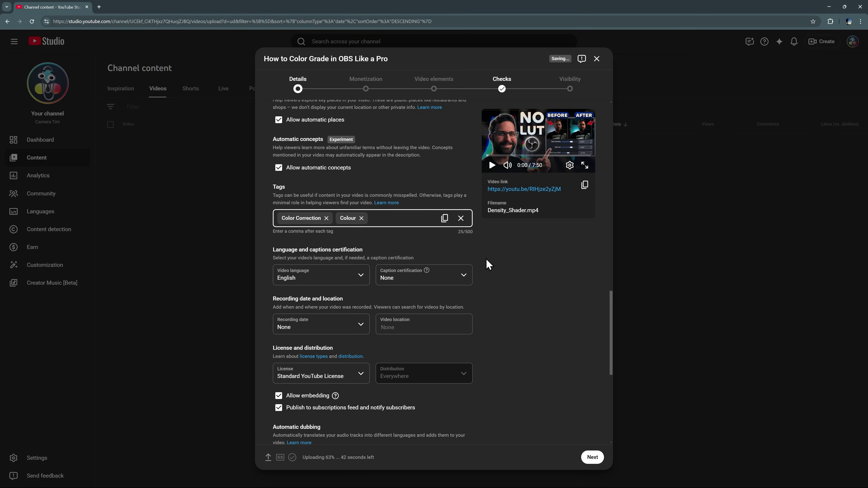
pyautogui.moveTo(609, 301); pyautogui.dragTo(609, 375)
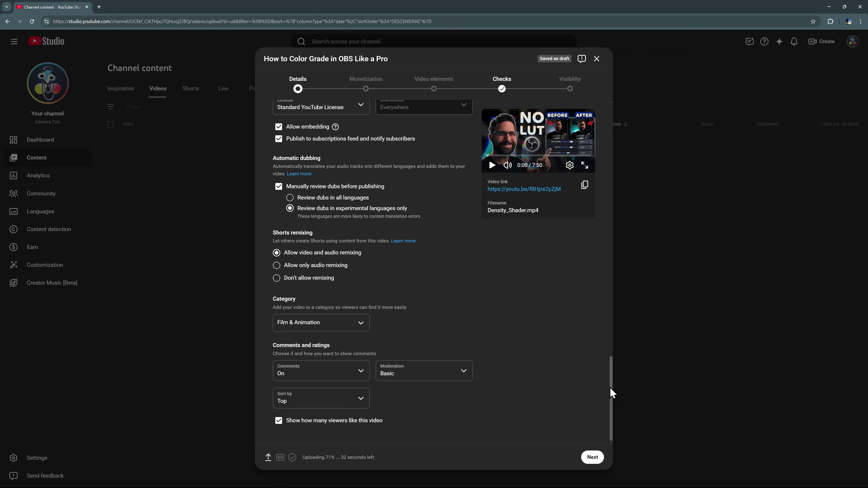
# Paste the chapter timestamp list at the end of the description
pyautogui.moveTo(611, 393); pyautogui.dragTo(612, 131)
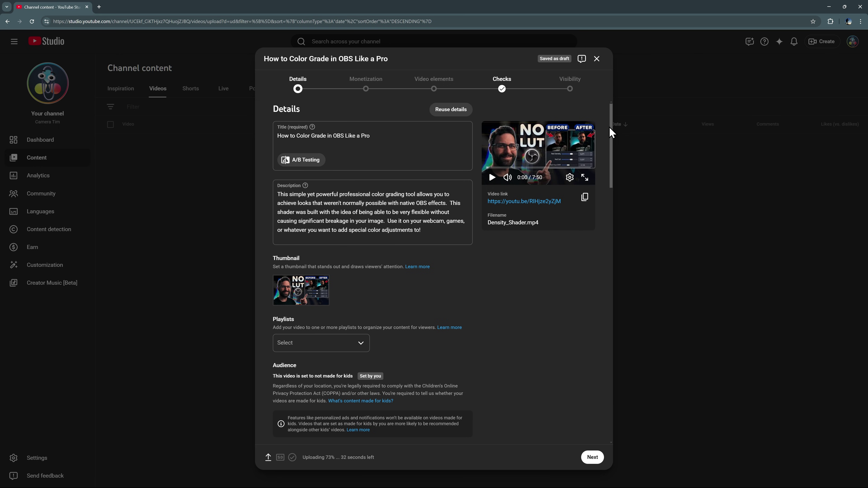
pyautogui.click(429, 236)
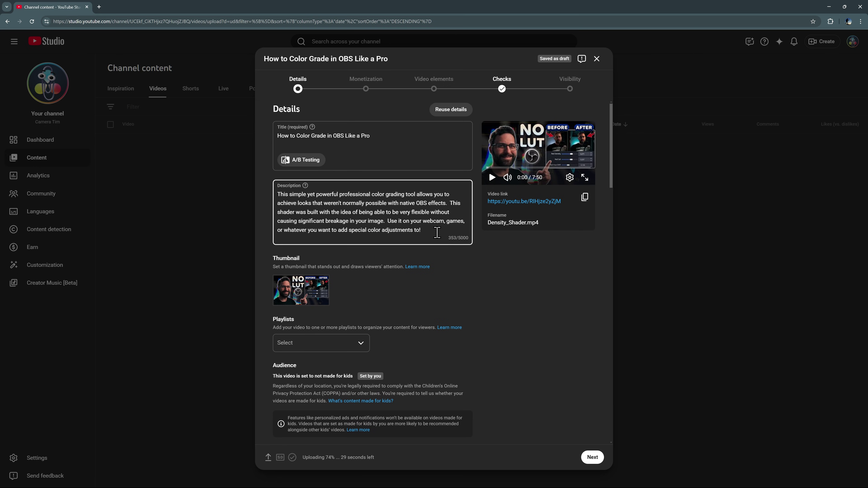
pyautogui.press('Return')
pyautogui.press('Return')
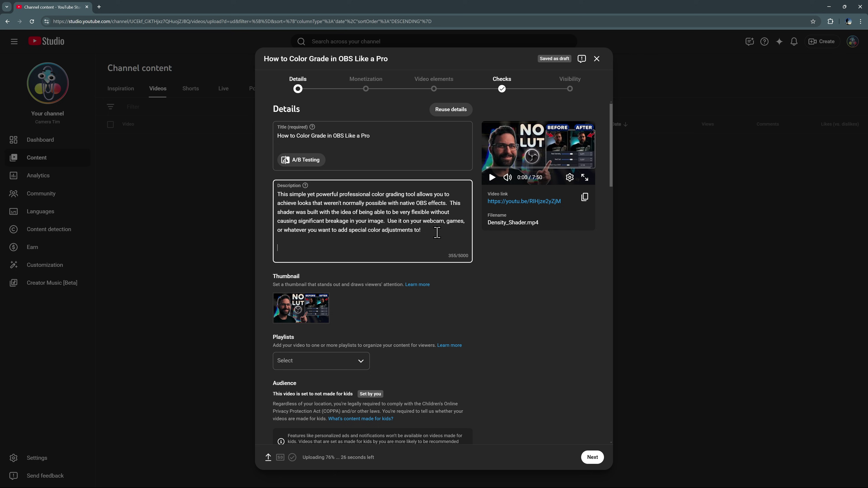
pyautogui.write('00:00 - Install Shader Filter 00:46 - How to Add the Shader 01:45 - How Does Density Work? 02:40 - Quick Note on LUTs if You Use Log 03:08 - How Does Subtractive Saturation Work? 04:10 - Global Saturation and Density 04:32 - How Does Hue Shift Work? 05:12 - Creating a Look 06:48 - A REALLY Dense Summary')
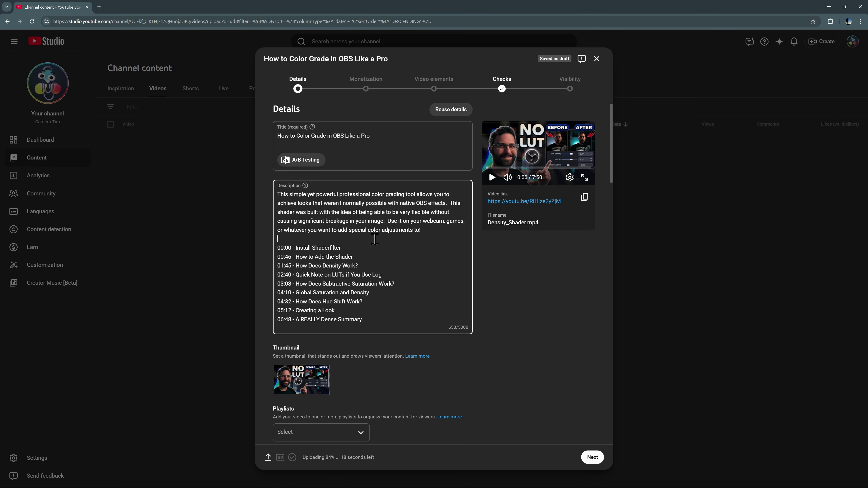
# Insert a 'Shaderfilter:' line with the obs-shaderfilter releases link below the intro paragraph
pyautogui.press('Return')
pyautogui.press('Return')
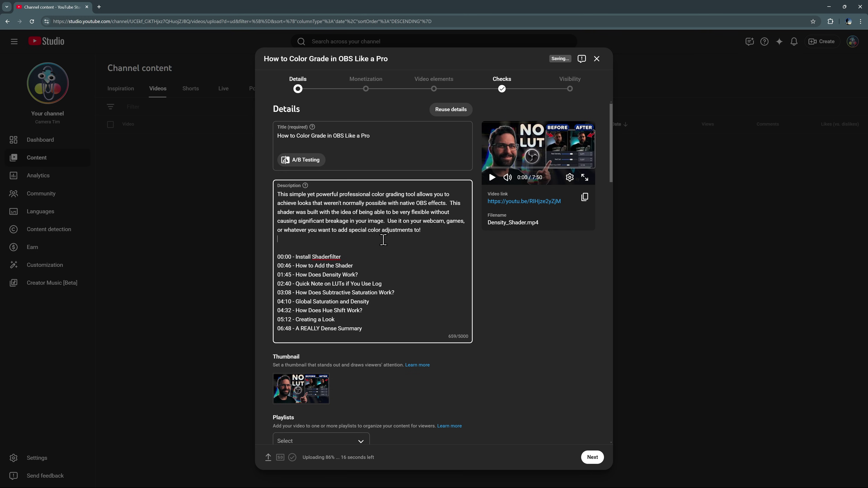
pyautogui.write('Shaderfilter:')
pyautogui.press('Return')
pyautogui.write('https://github.com/exeldro/obs-shaderfilter/releases/')
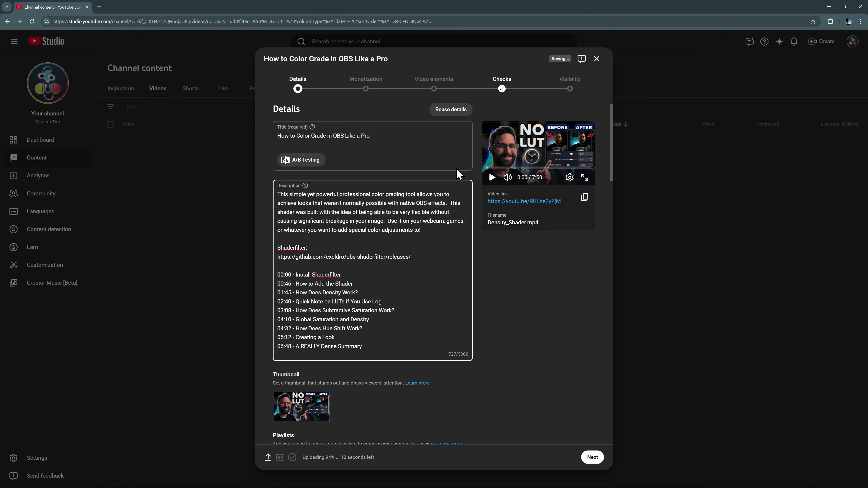
# Append the hashtags #OBS #colorgrading #recording #streamer to the end of the description
pyautogui.click(452, 110)
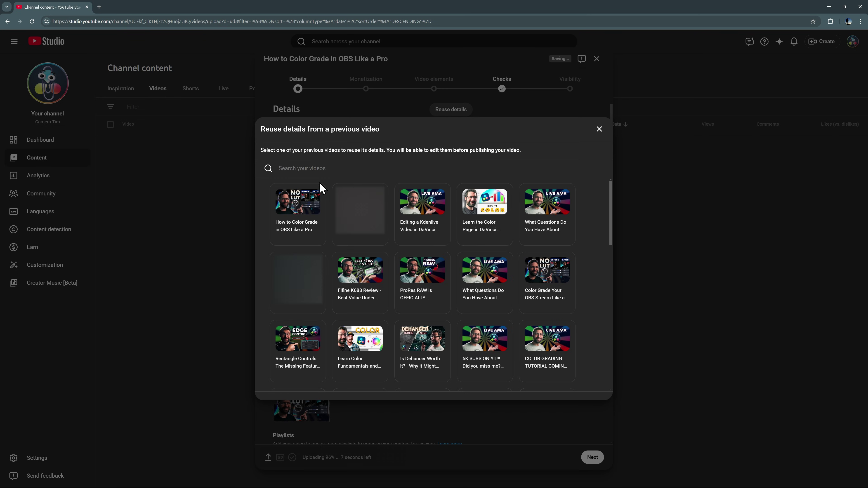
pyautogui.click(599, 130)
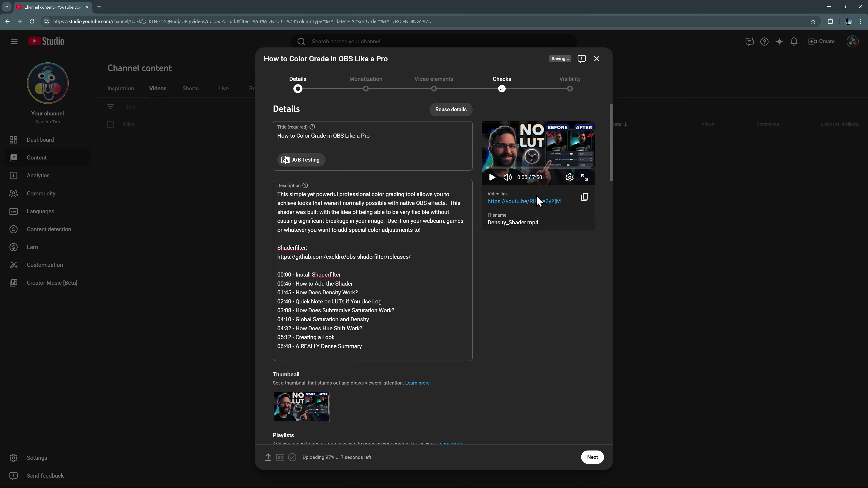
pyautogui.click(381, 344)
pyautogui.press('Return')
pyautogui.press('Return')
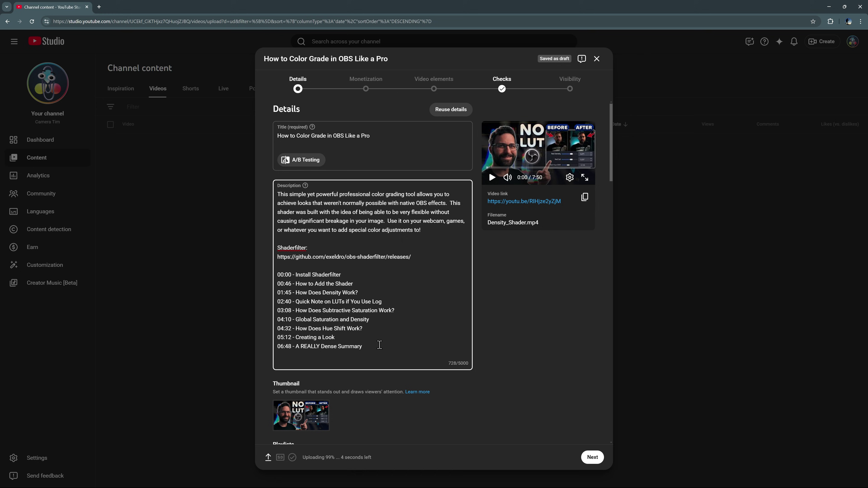
pyautogui.write('#OBS #colorgrading #recording #streamer')
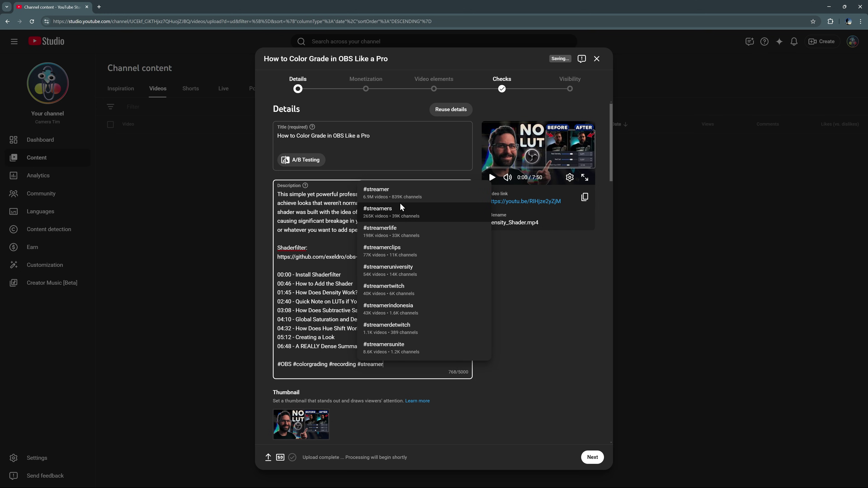
pyautogui.click(406, 199)
# Set the video's Monetization to Off
pyautogui.click(592, 457)
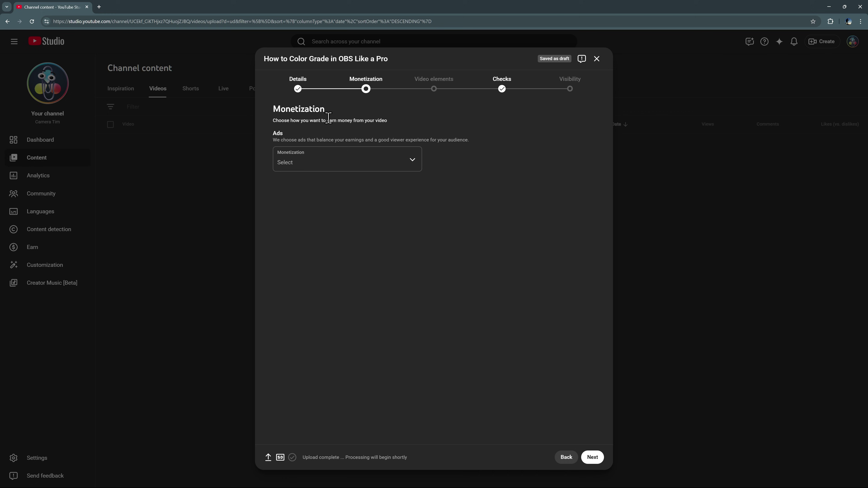
pyautogui.click(333, 165)
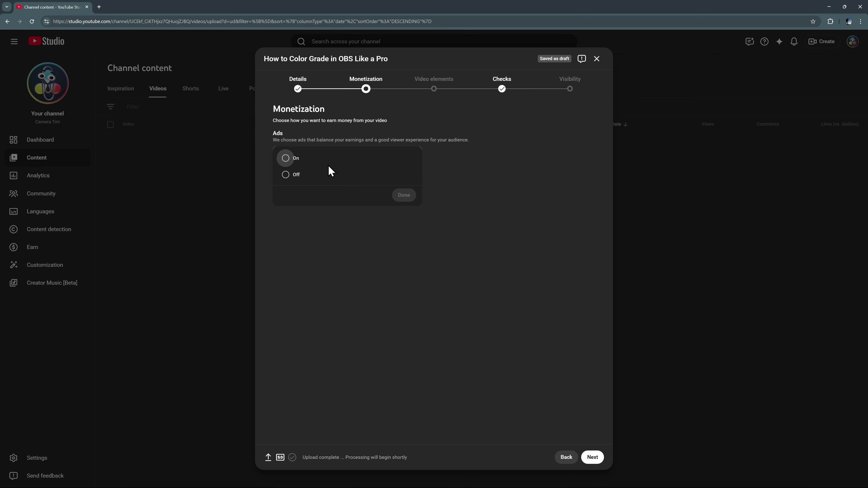
pyautogui.click(295, 178)
pyautogui.click(404, 197)
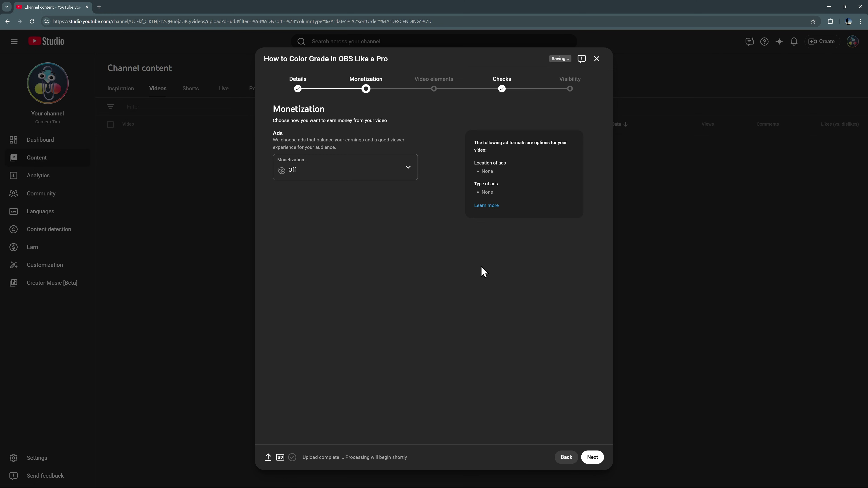
# Advance to Video elements and begin adding English subtitles
pyautogui.click(593, 457)
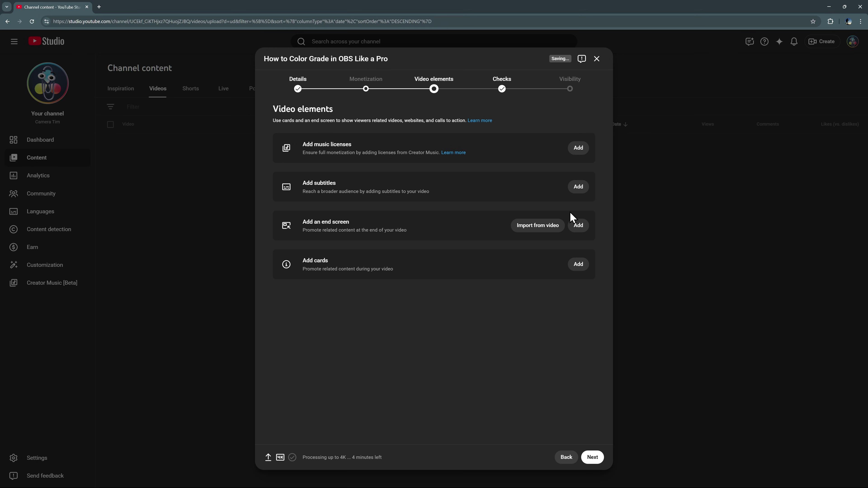
pyautogui.click(577, 186)
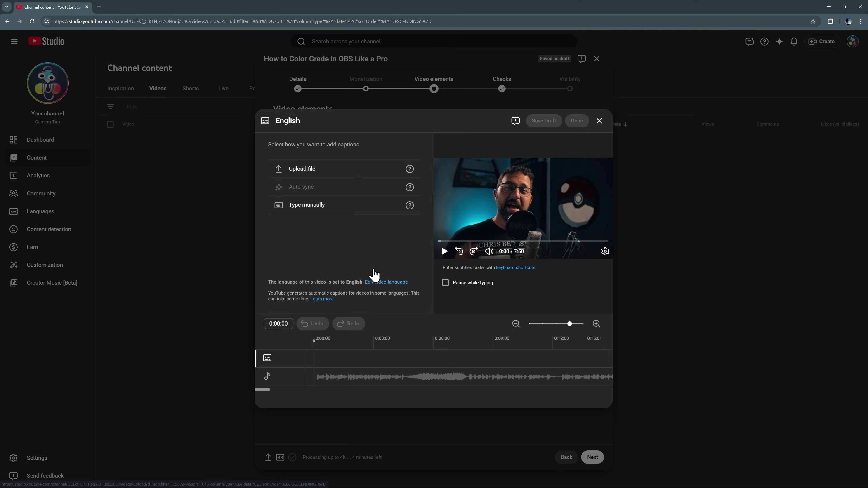
# Publish English subtitles from the timed Subtitles.srt file, then open the end screen editor
pyautogui.click(302, 169)
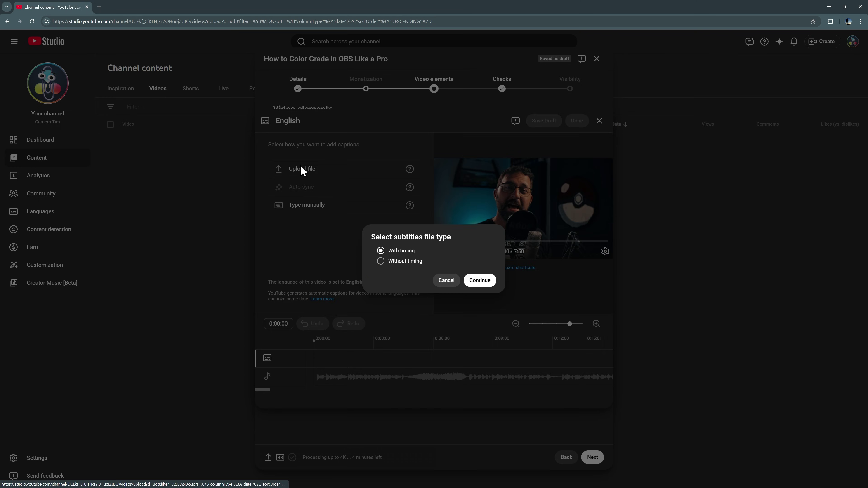
pyautogui.click(480, 281)
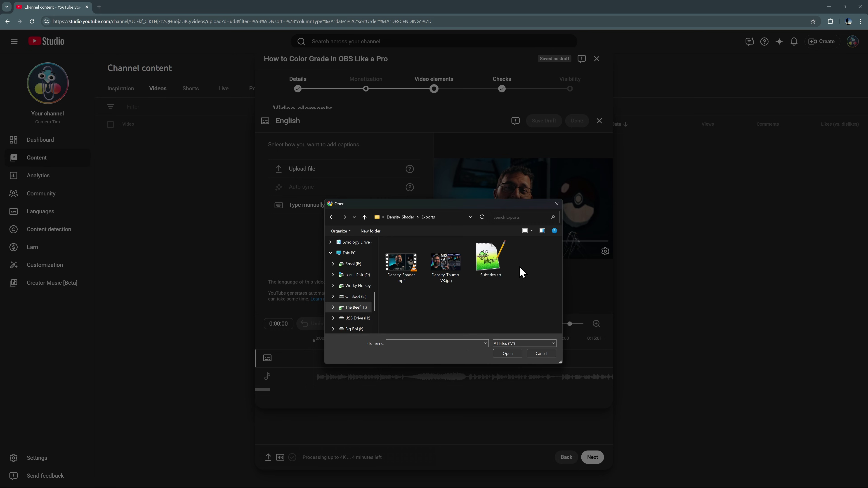
pyautogui.click(496, 269)
pyautogui.click(509, 353)
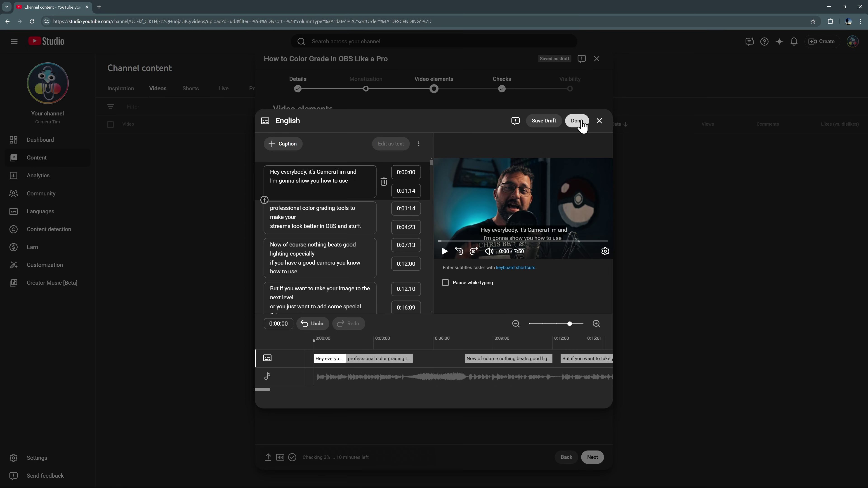
pyautogui.click(578, 121)
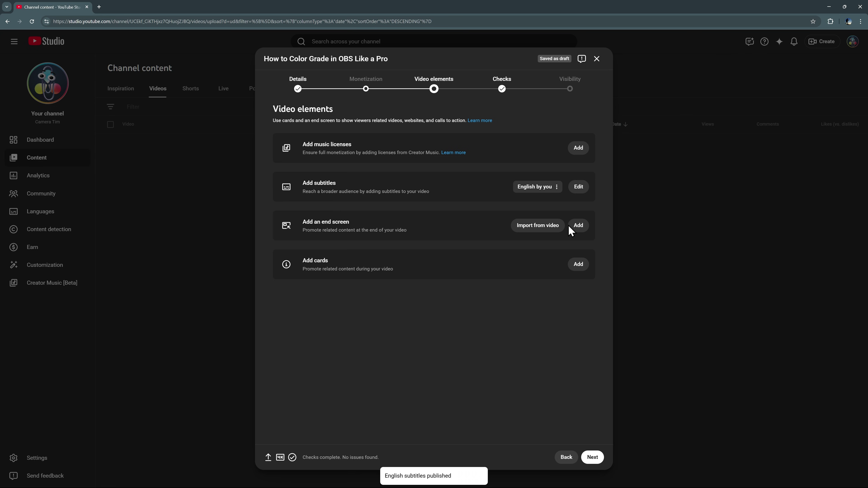
pyautogui.click(577, 226)
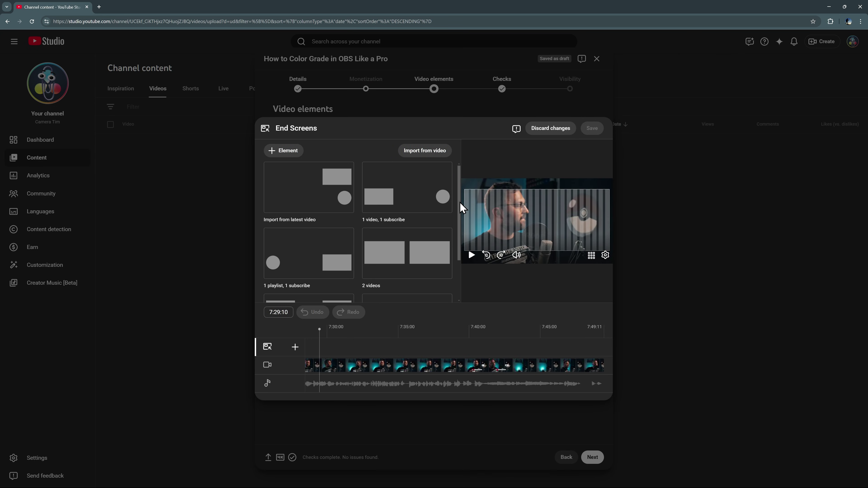
# Import the latest video's end screen, keep its best-for-viewer video and Subscribe elements, and save
pyautogui.moveTo(459, 200)
pyautogui.mouseDown()
pyautogui.moveTo(461, 231)
pyautogui.moveTo(459, 203)
pyautogui.mouseUp()
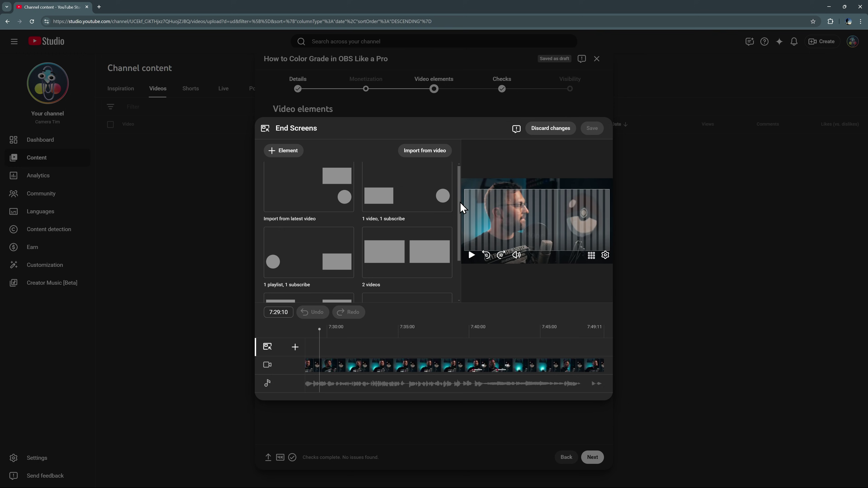
pyautogui.click(333, 193)
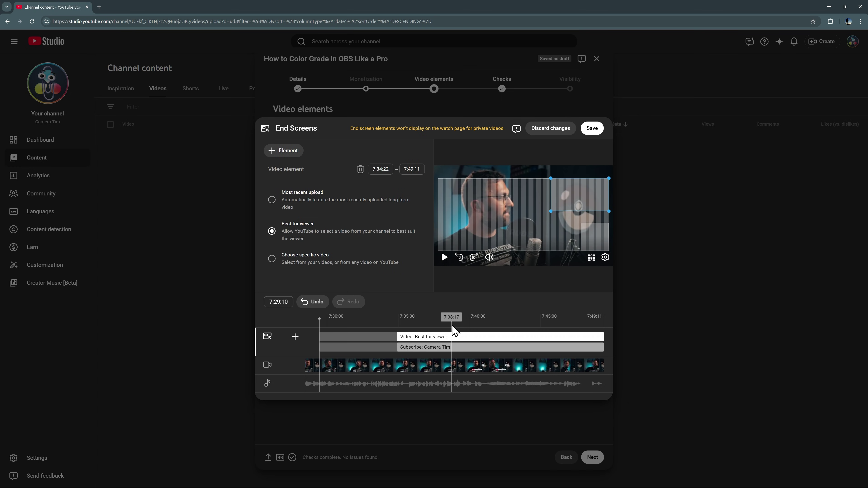
pyautogui.click(597, 236)
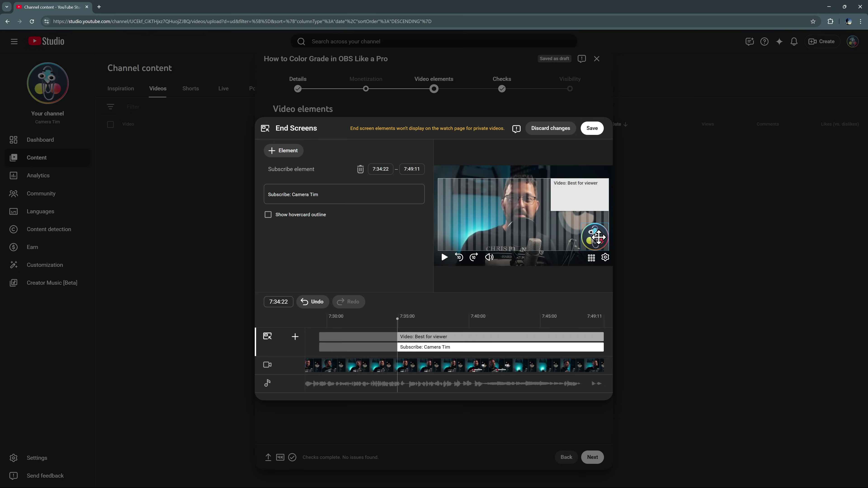
pyautogui.click(594, 131)
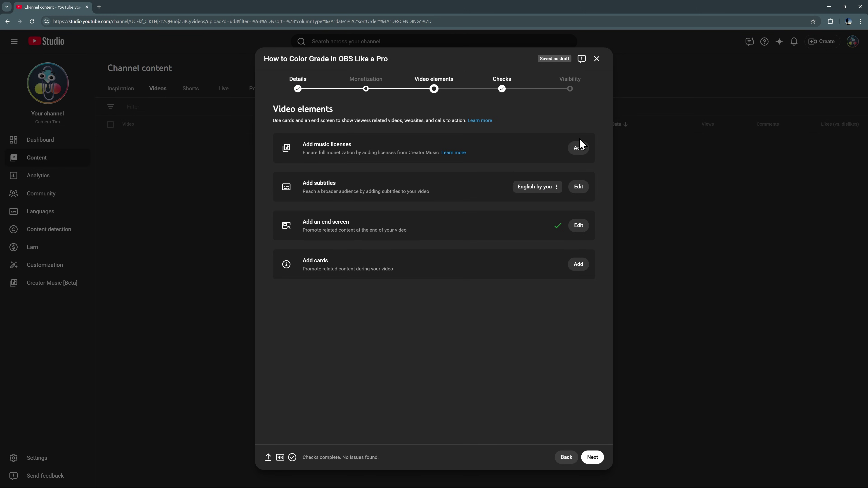
# Add a video card linking to 'The BEST Color Shifting Tool' at 4:22:04 and save it
pyautogui.click(577, 265)
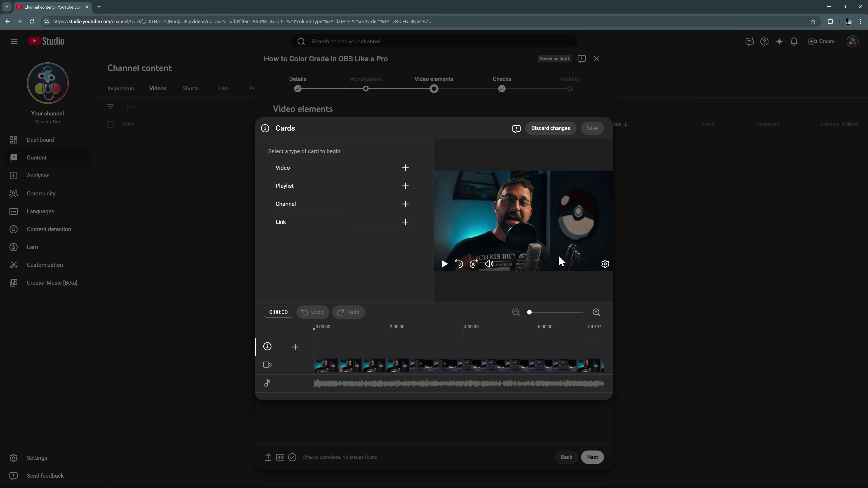
pyautogui.click(405, 168)
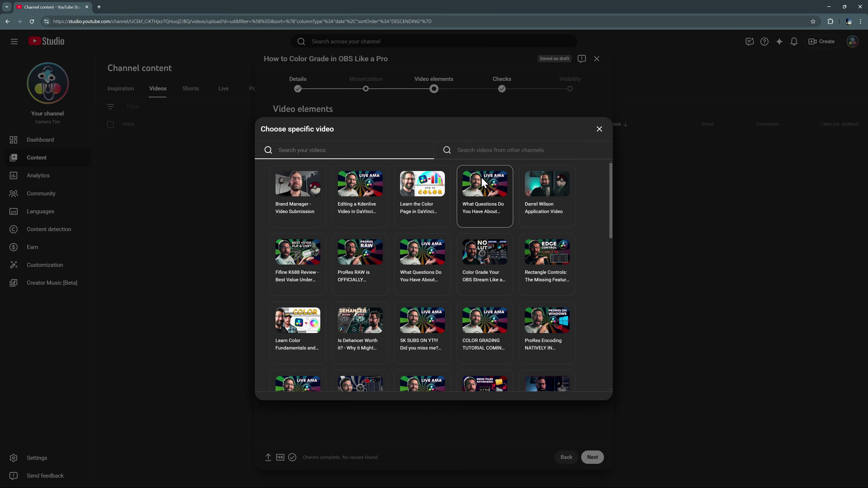
pyautogui.scroll(-4, 596, 247)
pyautogui.click(358, 214)
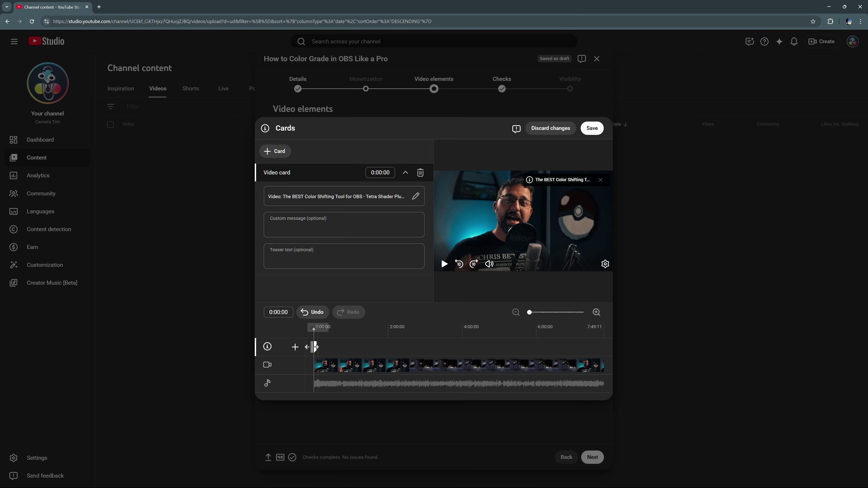
pyautogui.moveTo(339, 347); pyautogui.dragTo(477, 347)
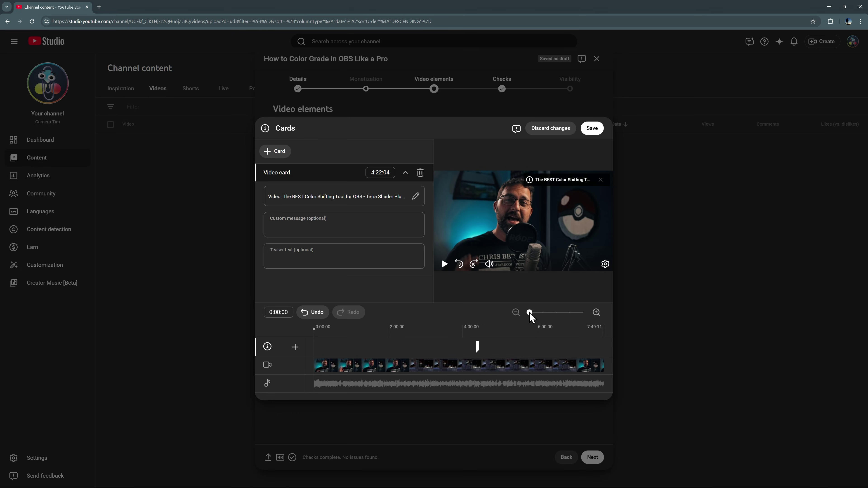
pyautogui.moveTo(529, 312); pyautogui.dragTo(570, 312)
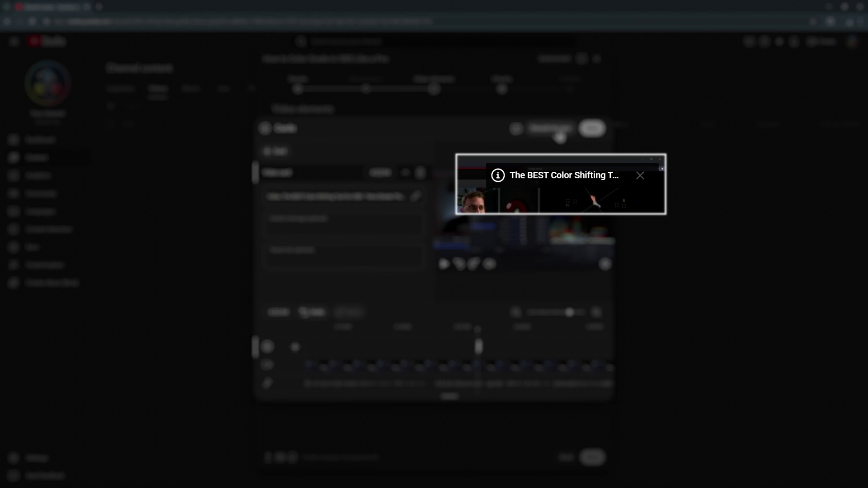
pyautogui.click(559, 134)
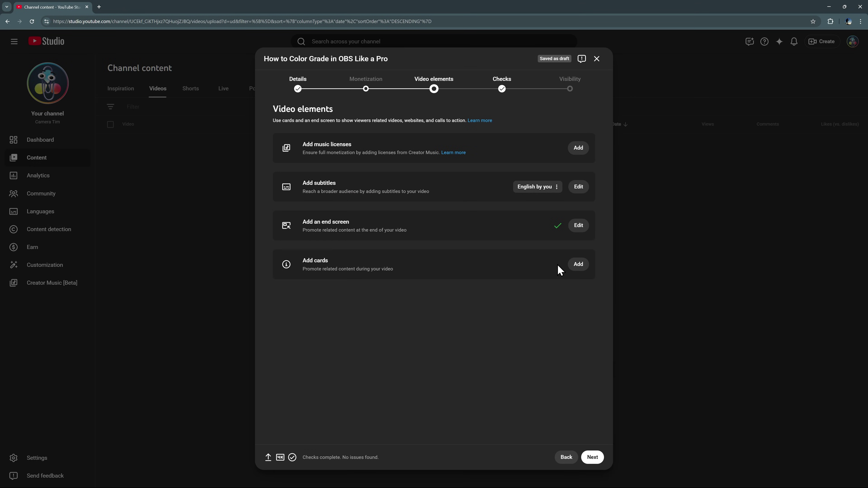
# Advance past Checks to the Visibility step and set the video to Private
pyautogui.click(593, 457)
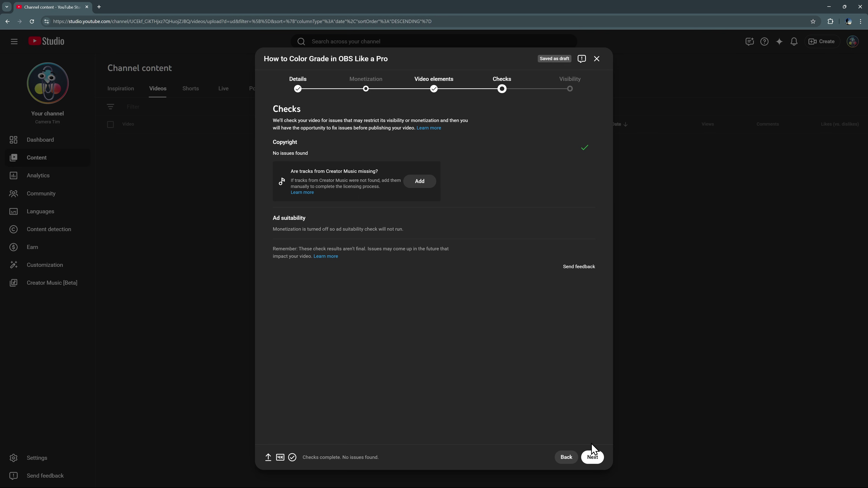
pyautogui.click(592, 457)
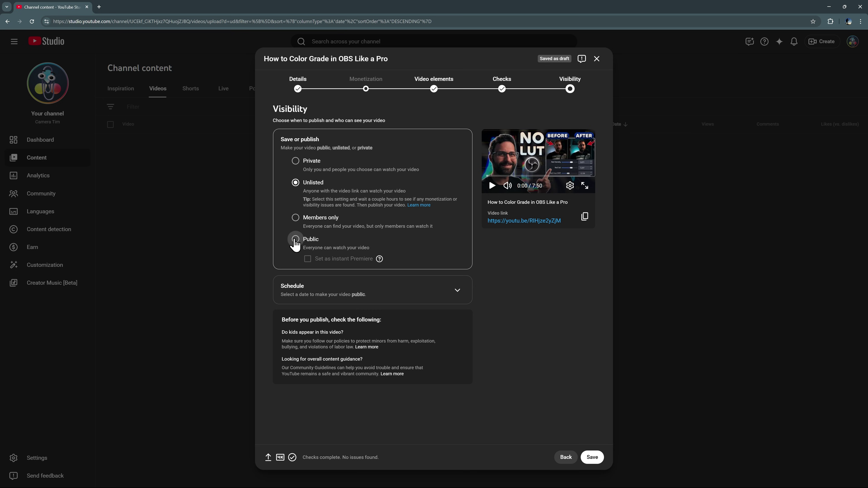
pyautogui.click(296, 239)
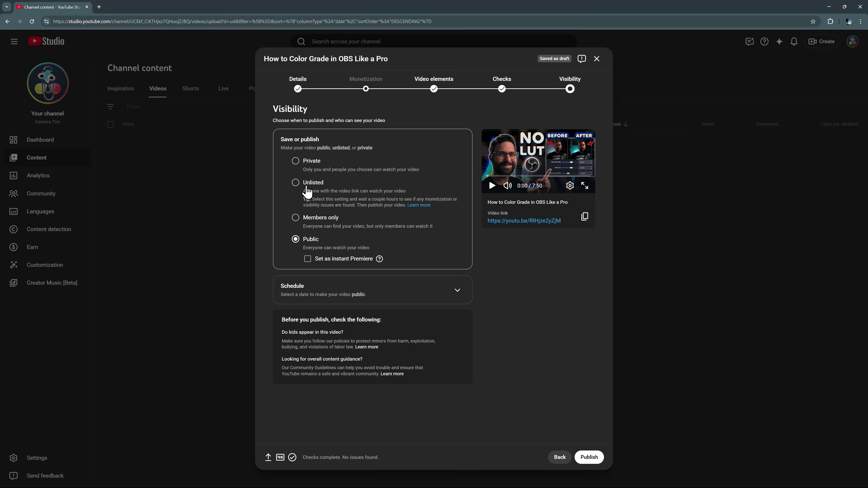
pyautogui.click(296, 184)
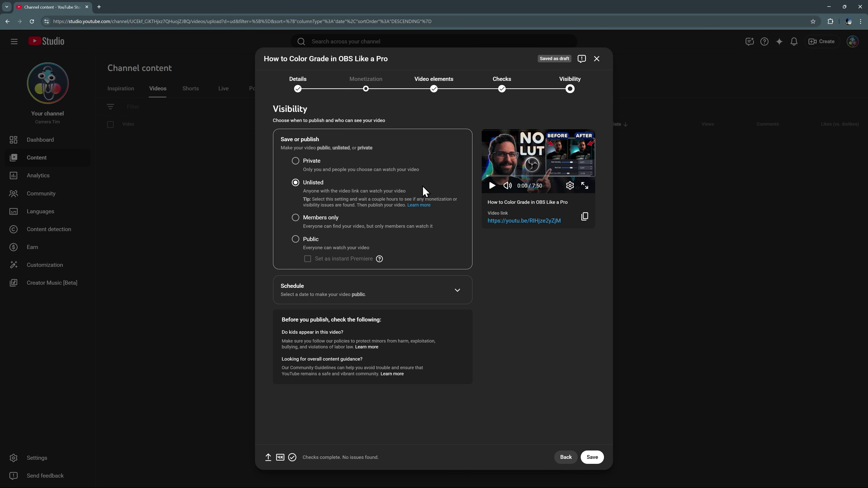
pyautogui.click(295, 162)
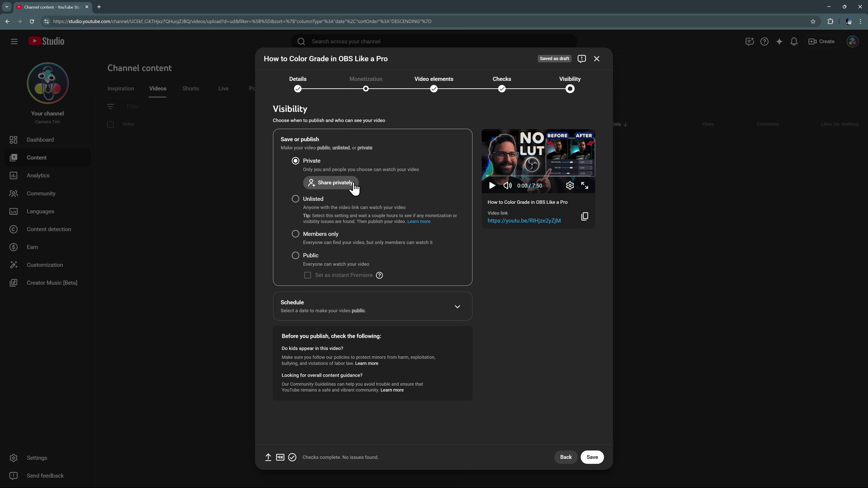
# Schedule the video to go public on November 23, 2025 at 12:00 AM and dismiss the confirmation
pyautogui.click(453, 308)
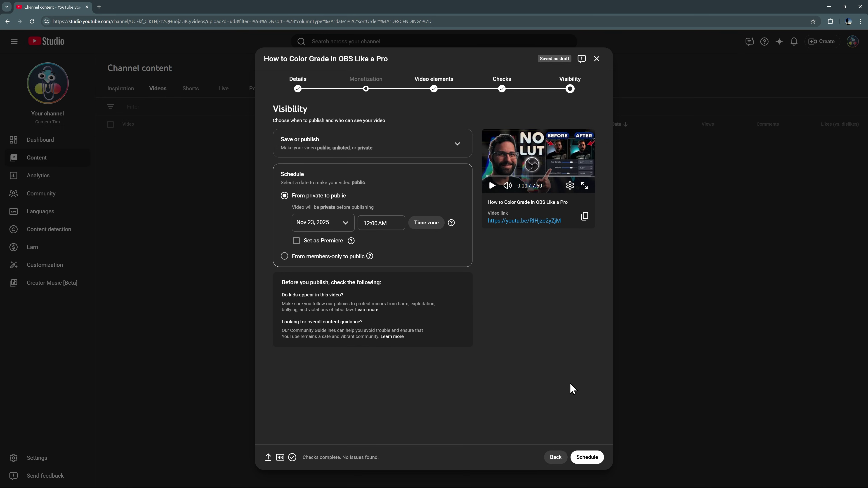
pyautogui.click(587, 459)
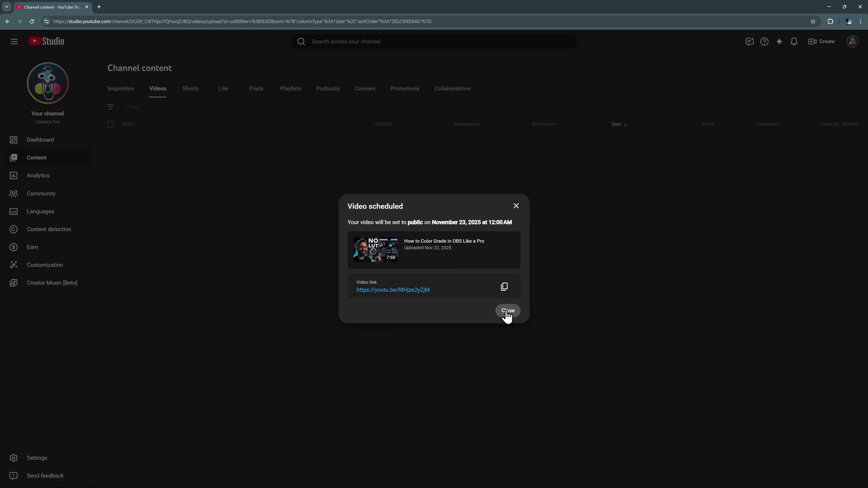
pyautogui.click(508, 311)
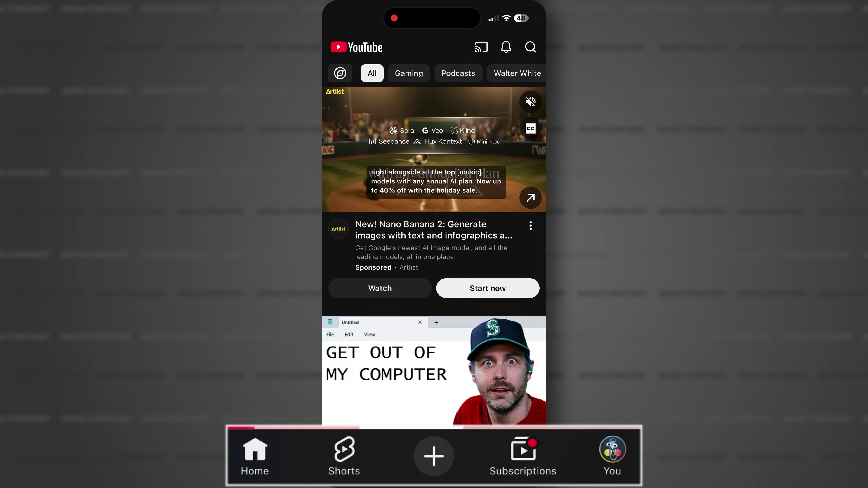
# Start a regular video upload in the mobile app with the 0:09 street clip
pyautogui.click(434, 457)
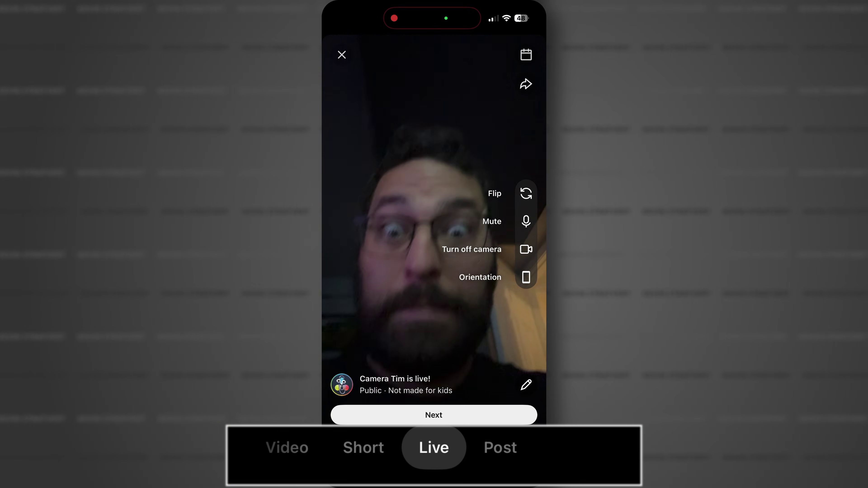
pyautogui.click(362, 452)
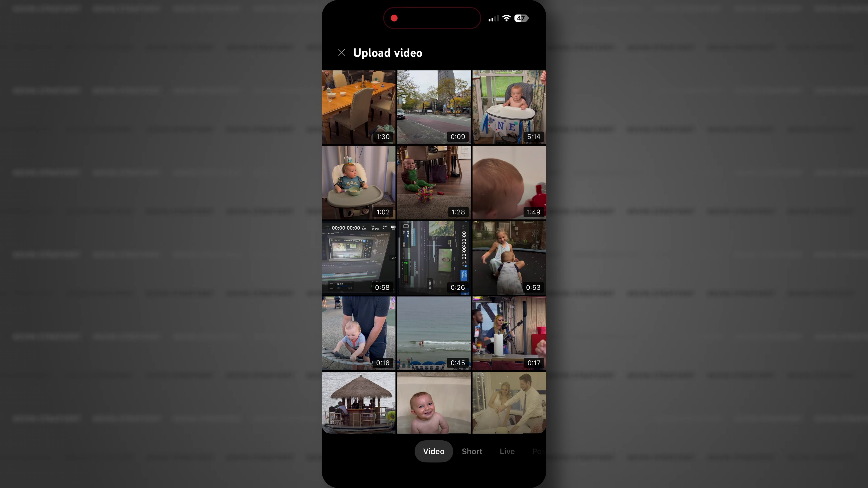
pyautogui.click(434, 107)
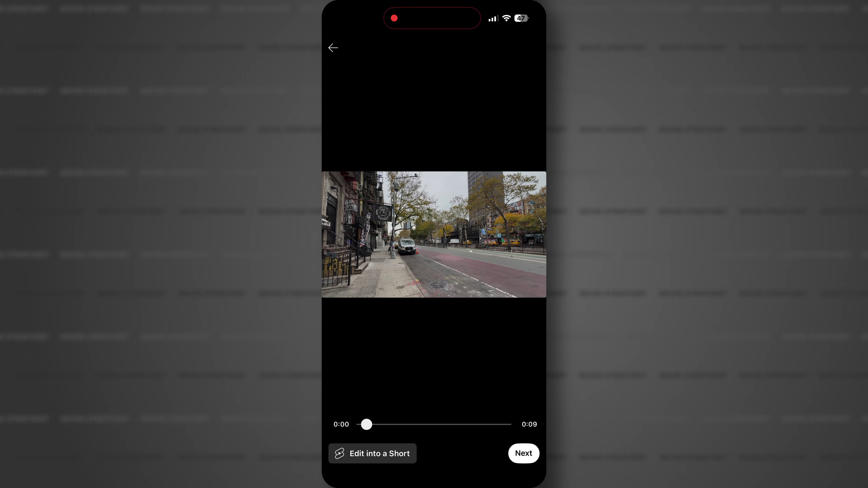
pyautogui.click(523, 453)
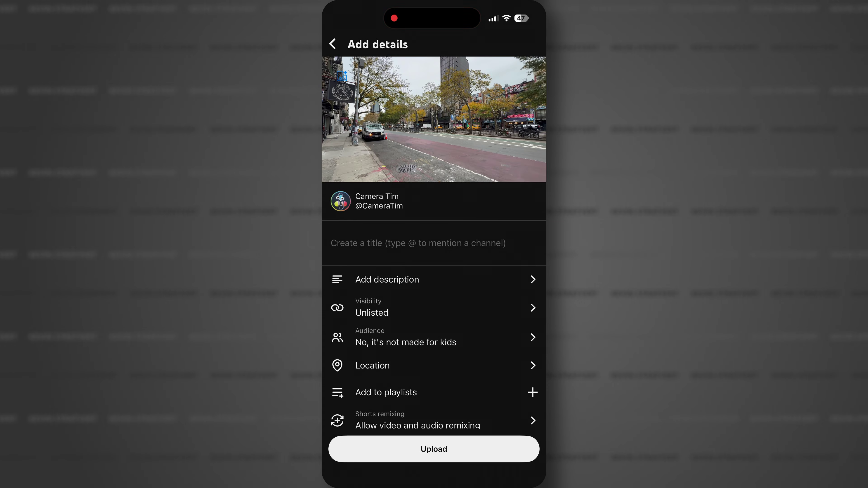
# Enter 'New York City' as the video description and return to Add details
pyautogui.click(387, 279)
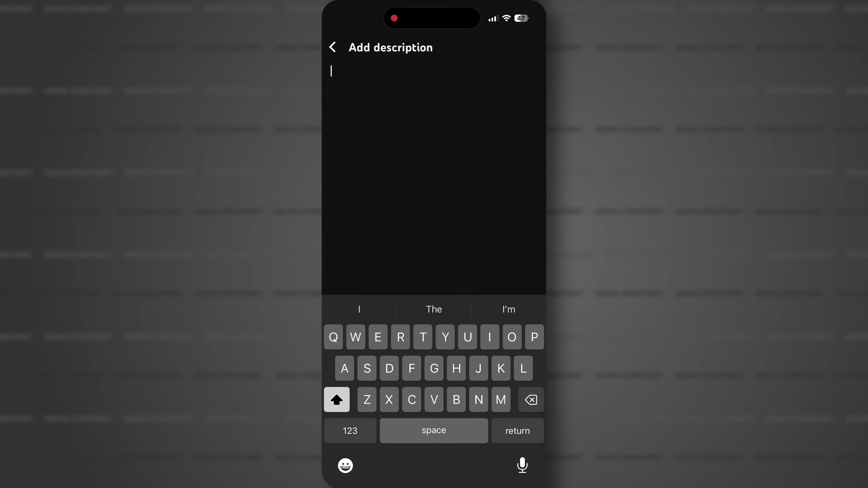
pyautogui.write('New Yo')
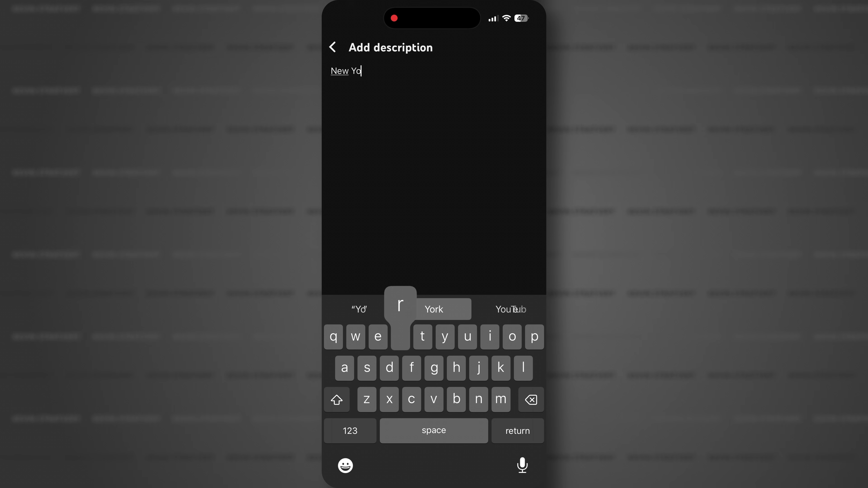
pyautogui.write('rk City')
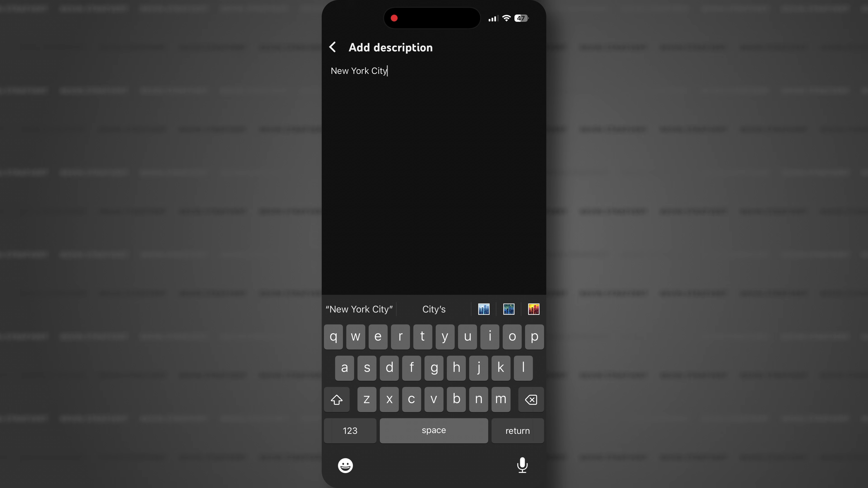
pyautogui.click(332, 46)
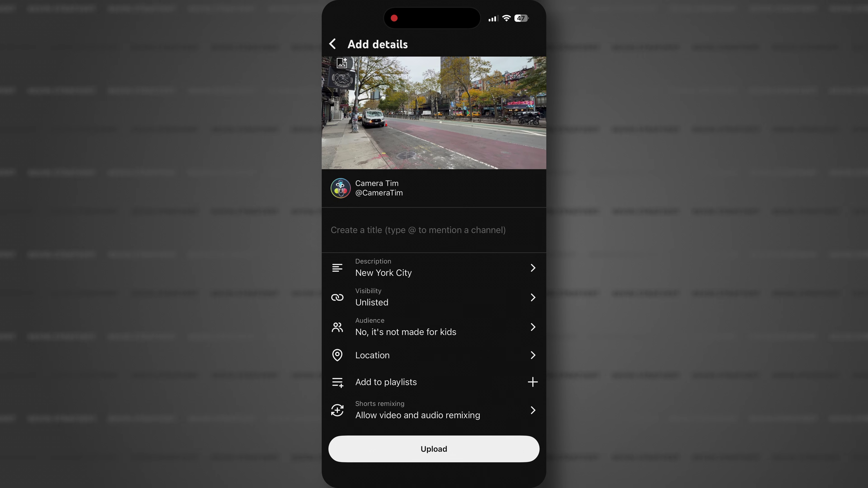